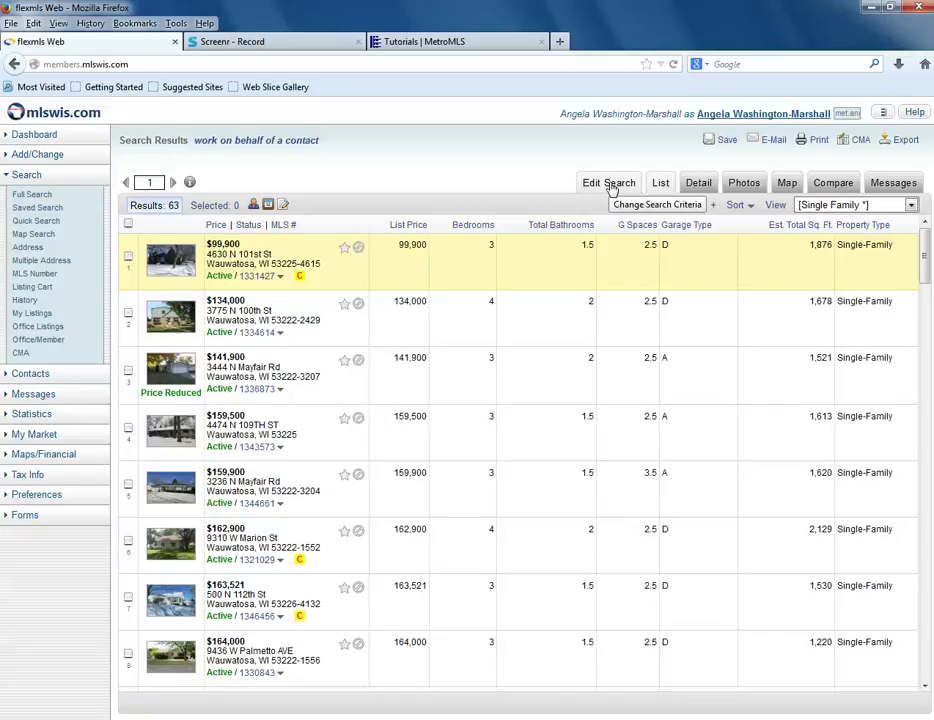
Step: Edit the search criteria: draw a rectangle along Highway 45 from W Center St to W North Ave and set its condition to not within
click(610, 184)
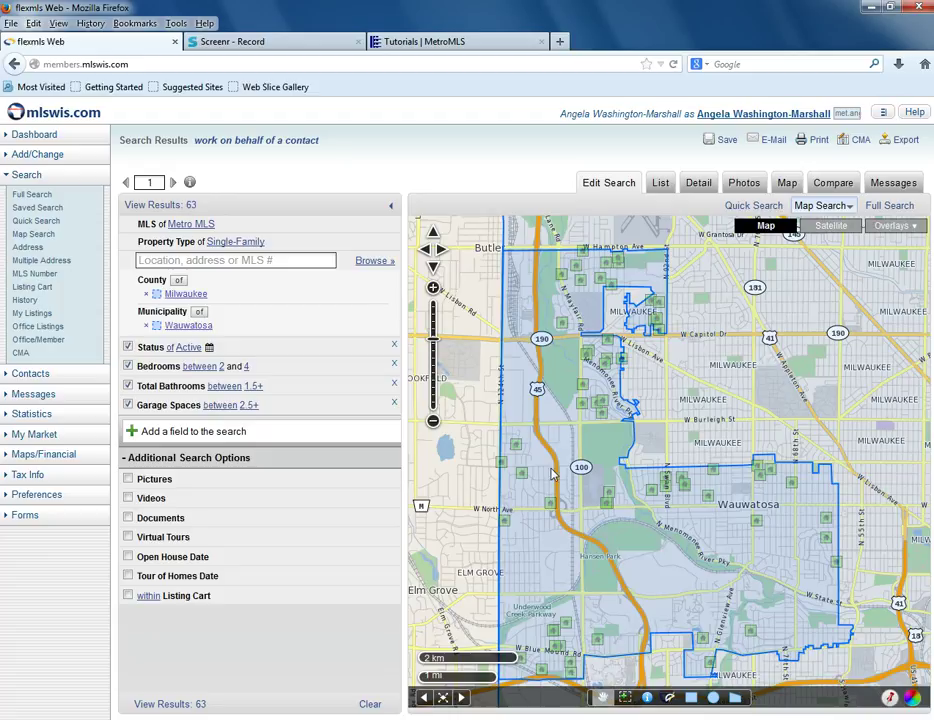
drag(551, 474, 631, 446)
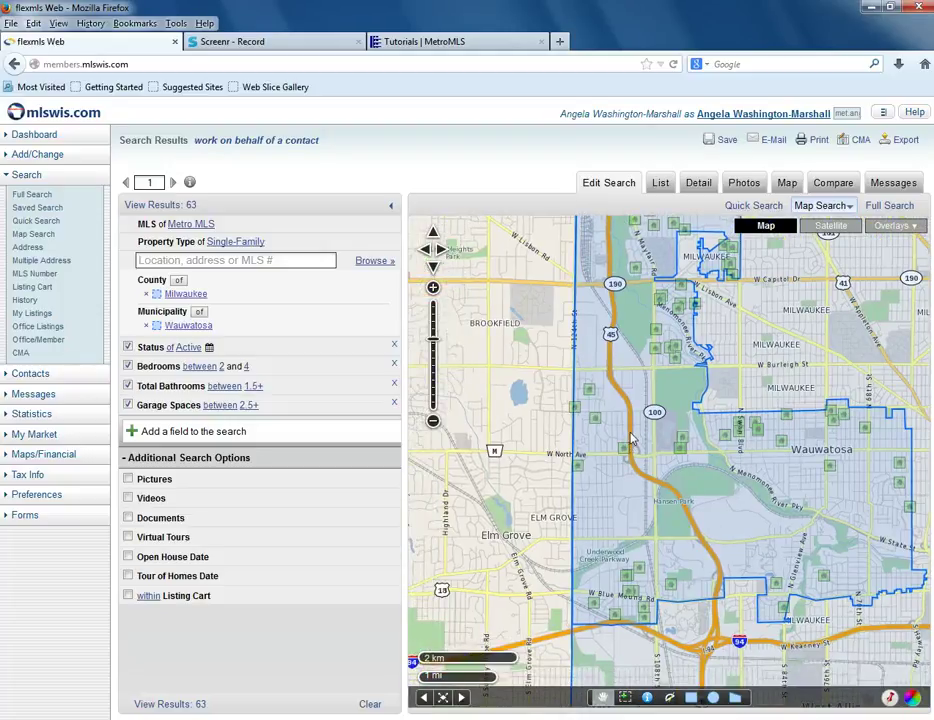
scroll(631, 440, up, 1)
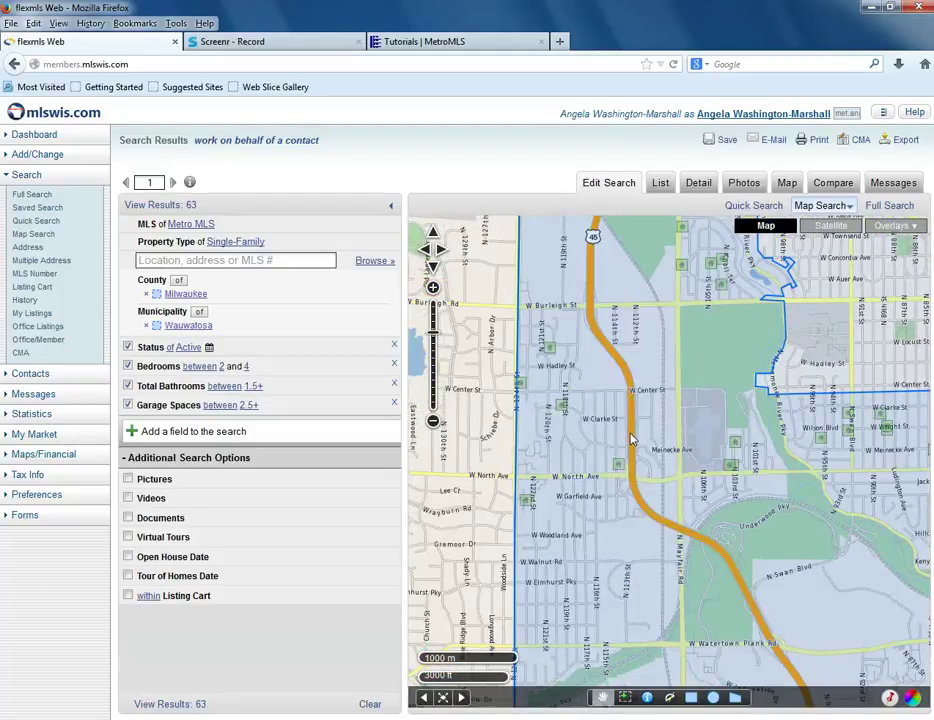
scroll(631, 440, up, 1)
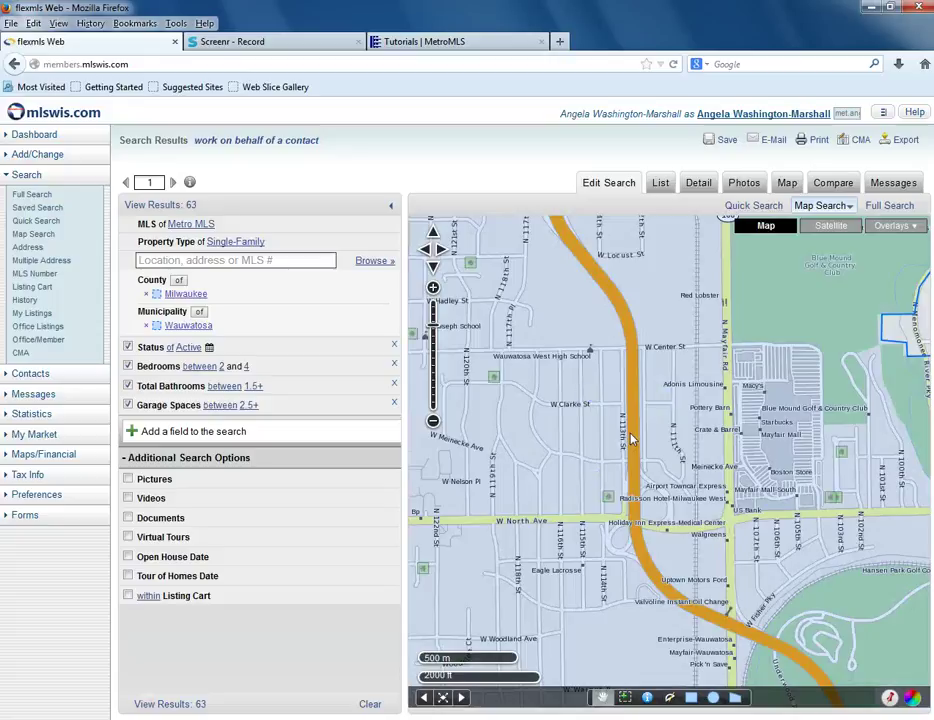
scroll(631, 440, up, 1)
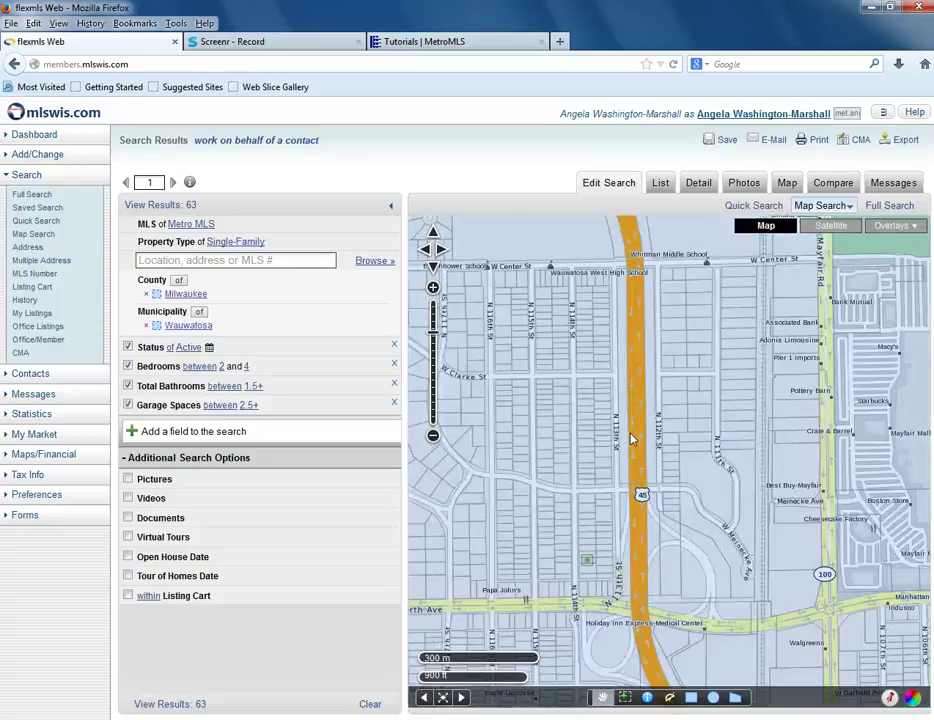
drag(630, 434, 630, 418)
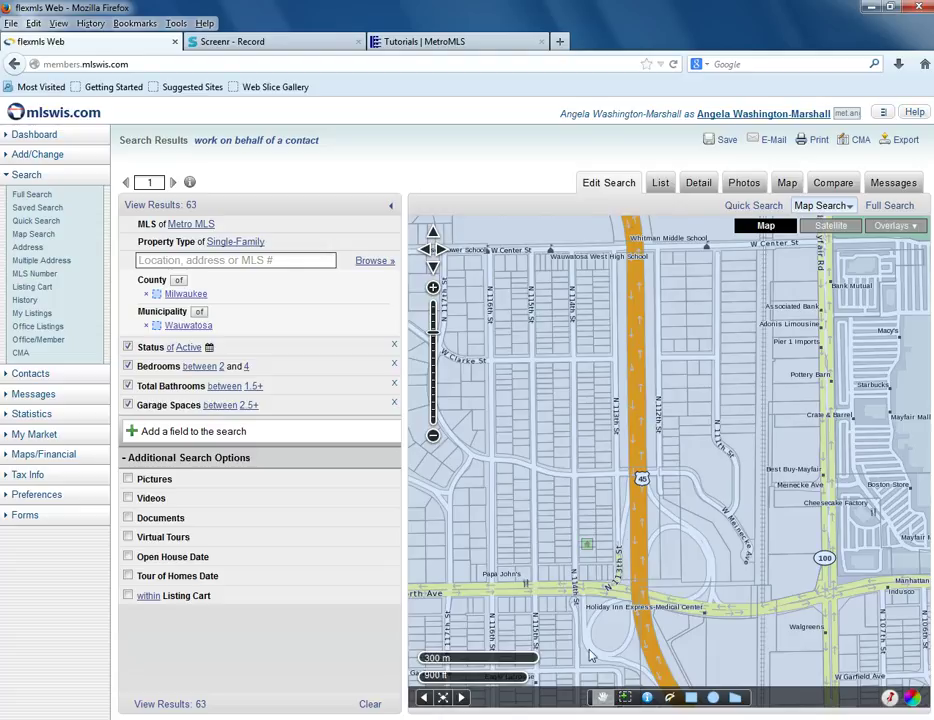
click(690, 702)
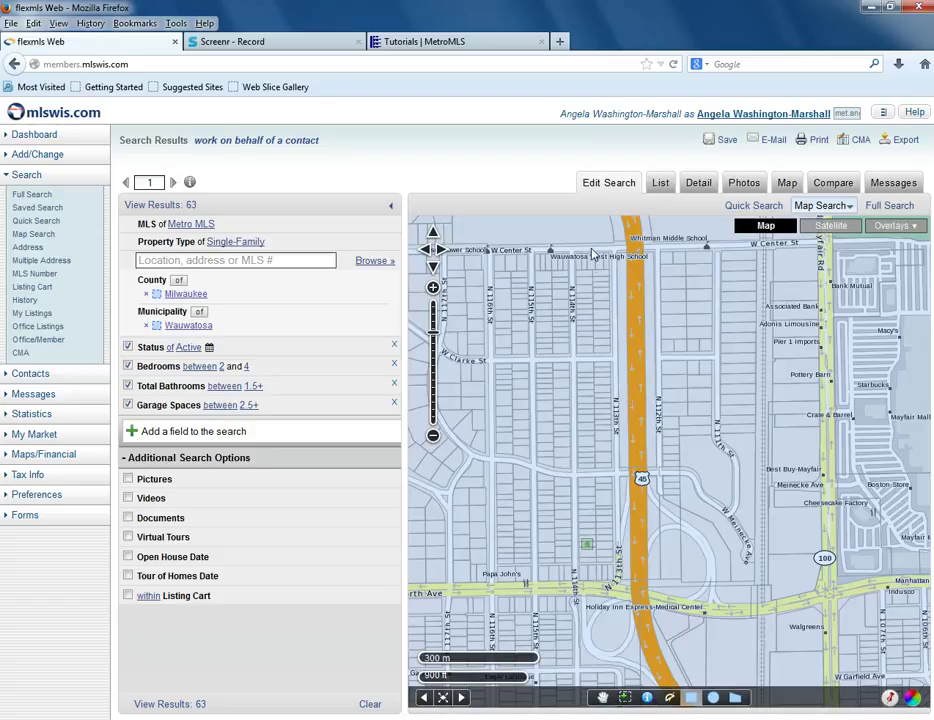
drag(591, 251, 689, 595)
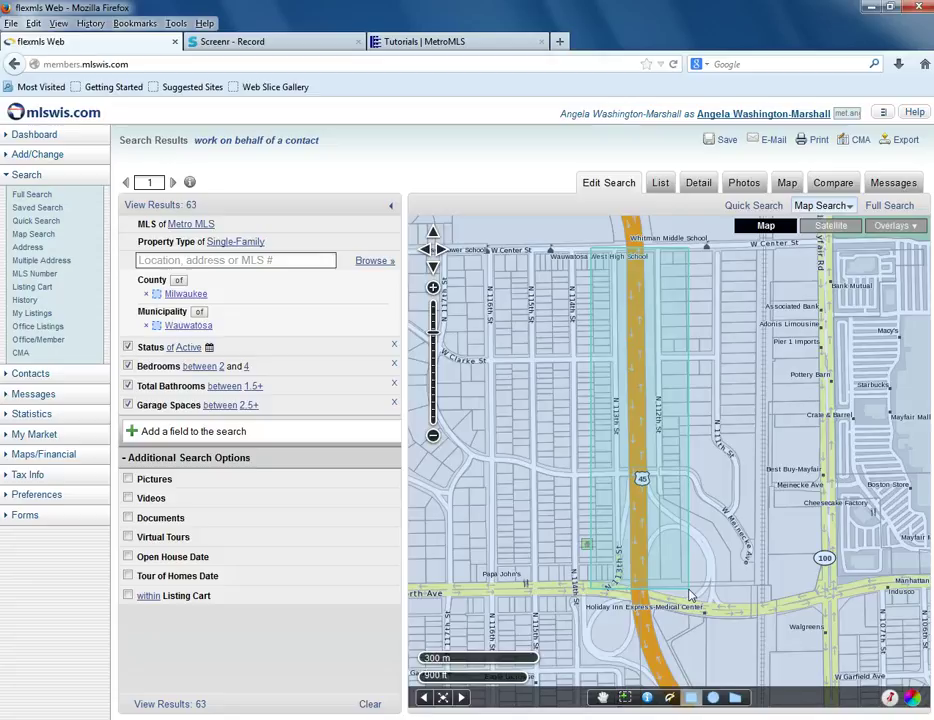
drag(689, 595, 689, 595)
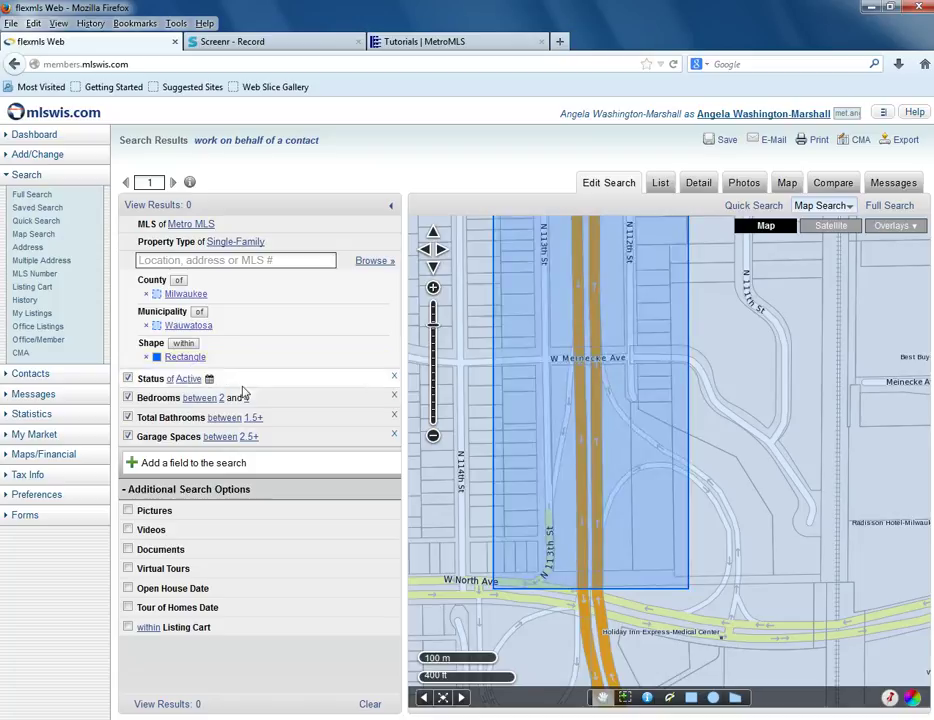
click(184, 344)
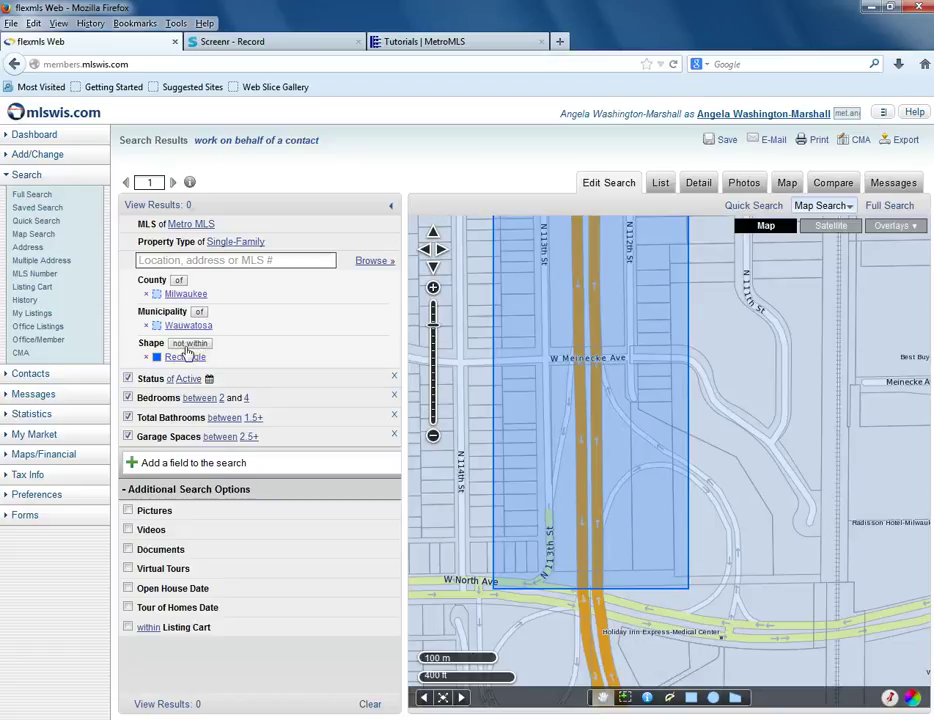
click(194, 345)
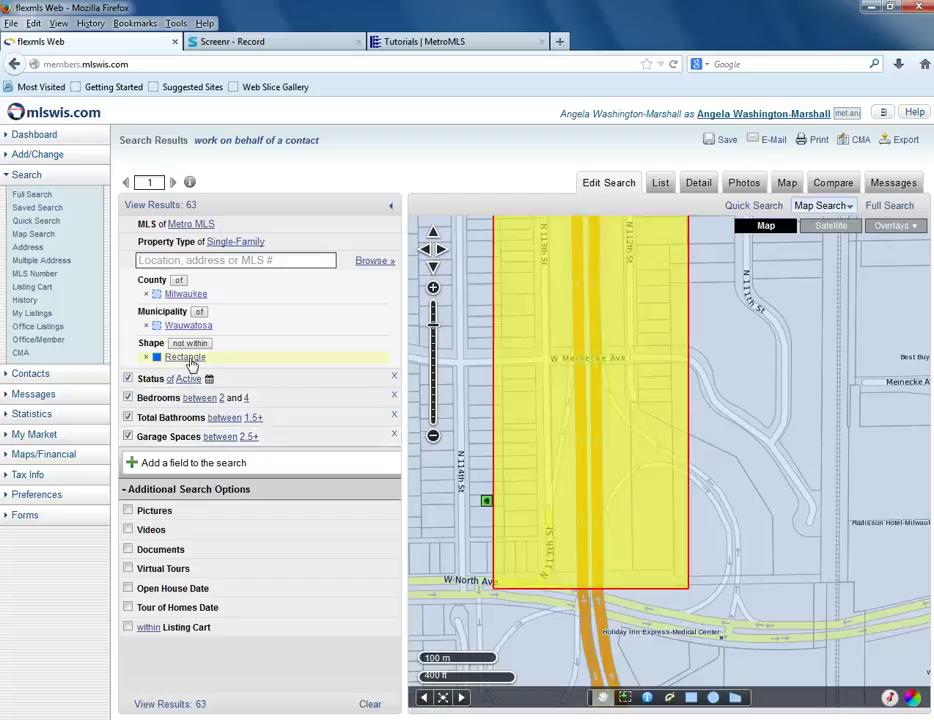
Step: Rename the rectangle shape "E/W of 45 Exclusion" and color it purple
click(187, 359)
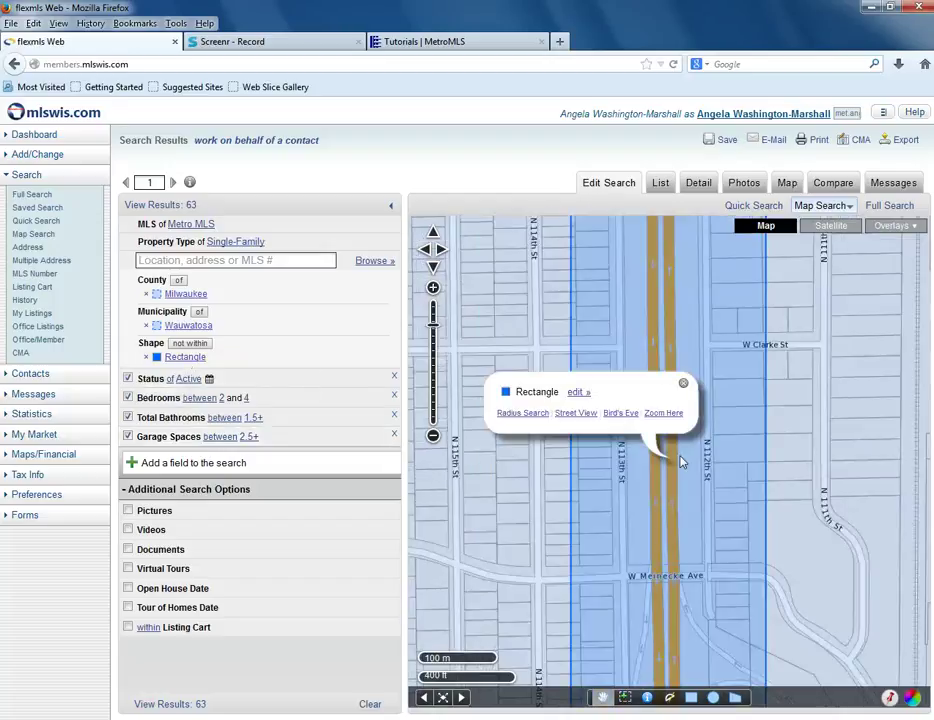
click(582, 396)
click(611, 354)
drag(611, 354, 443, 347)
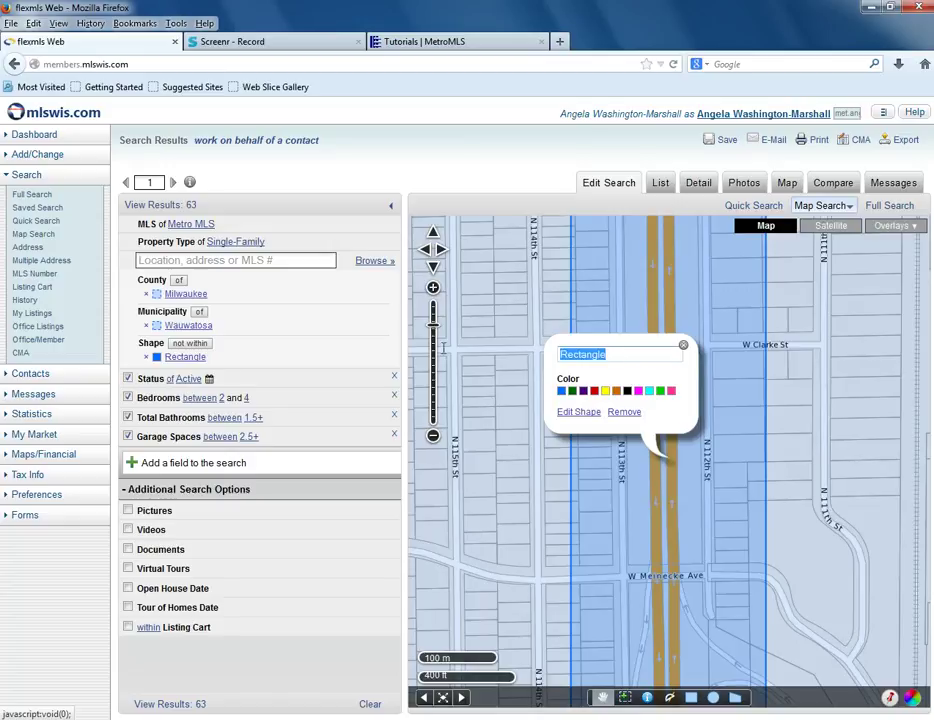
text(E)
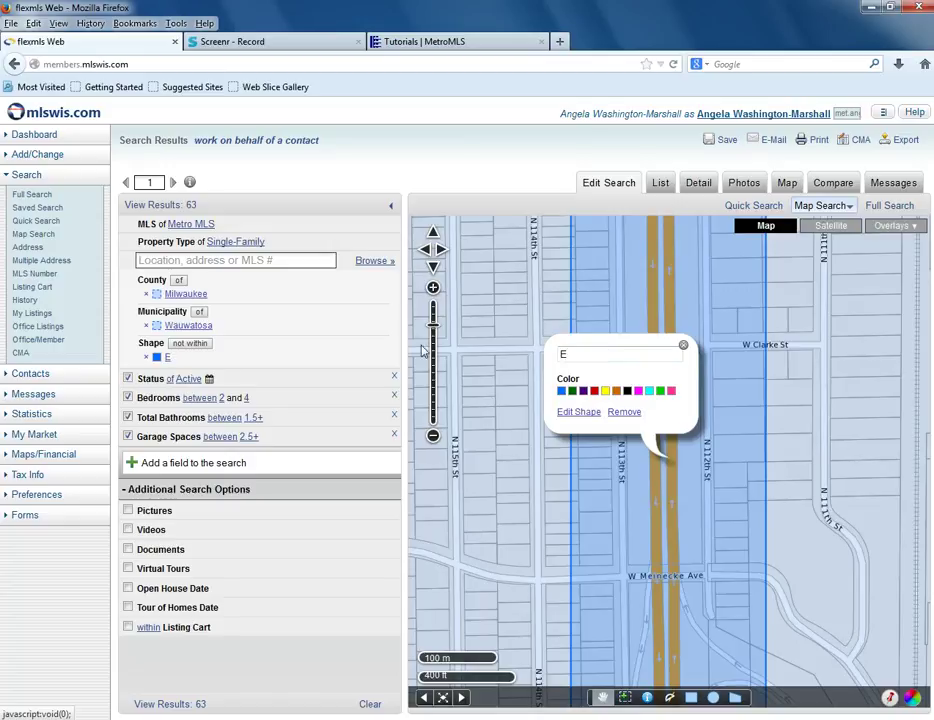
text(/W of 45)
text(Exclusion)
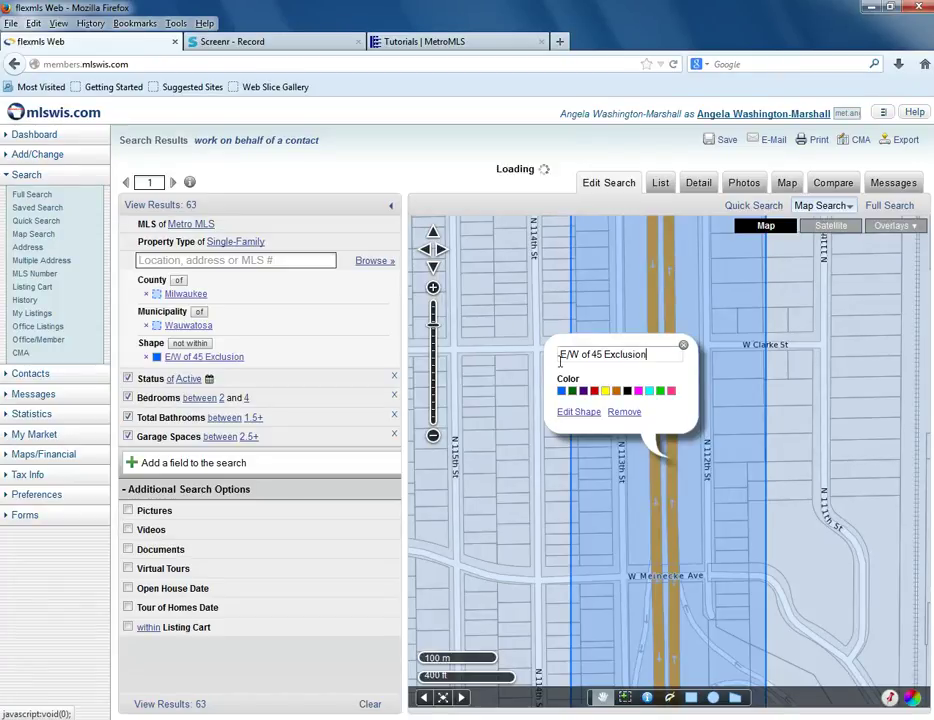
click(585, 392)
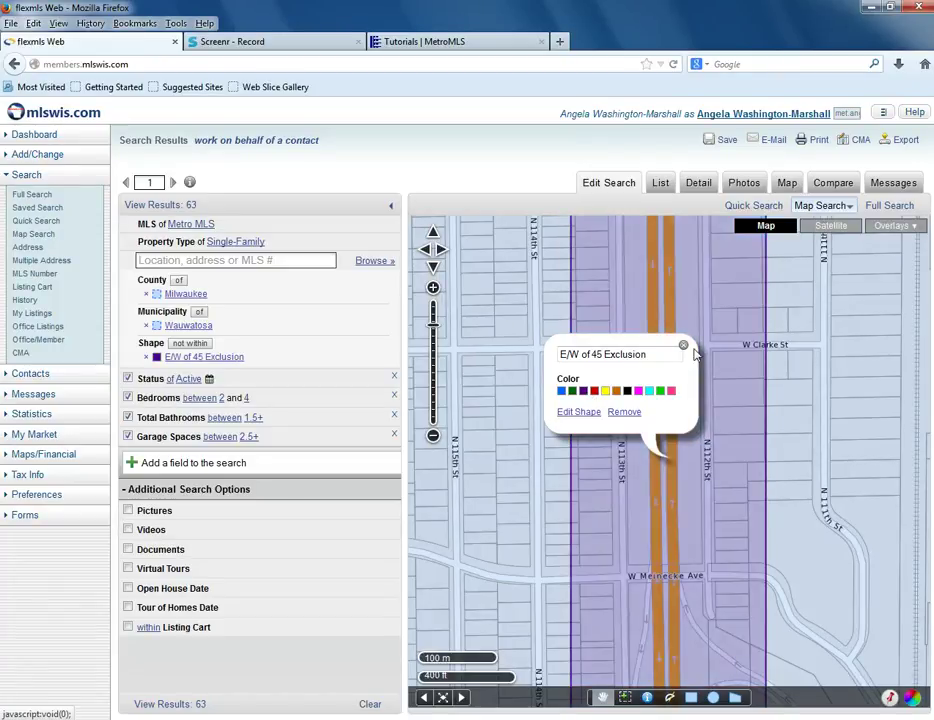
click(683, 345)
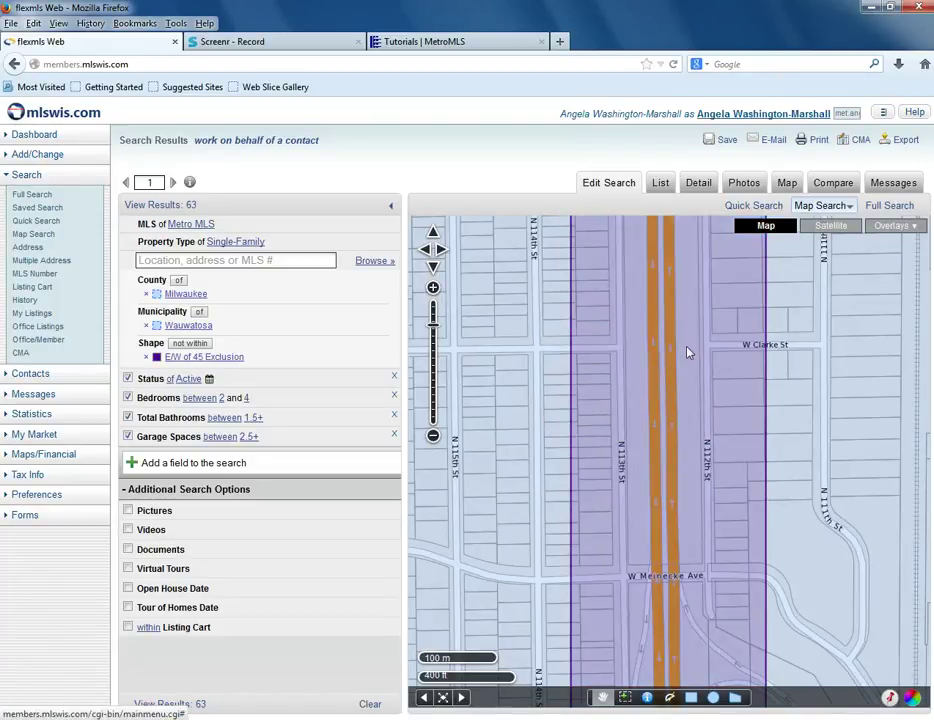
Step: View the search results as a list and on the results map
click(145, 205)
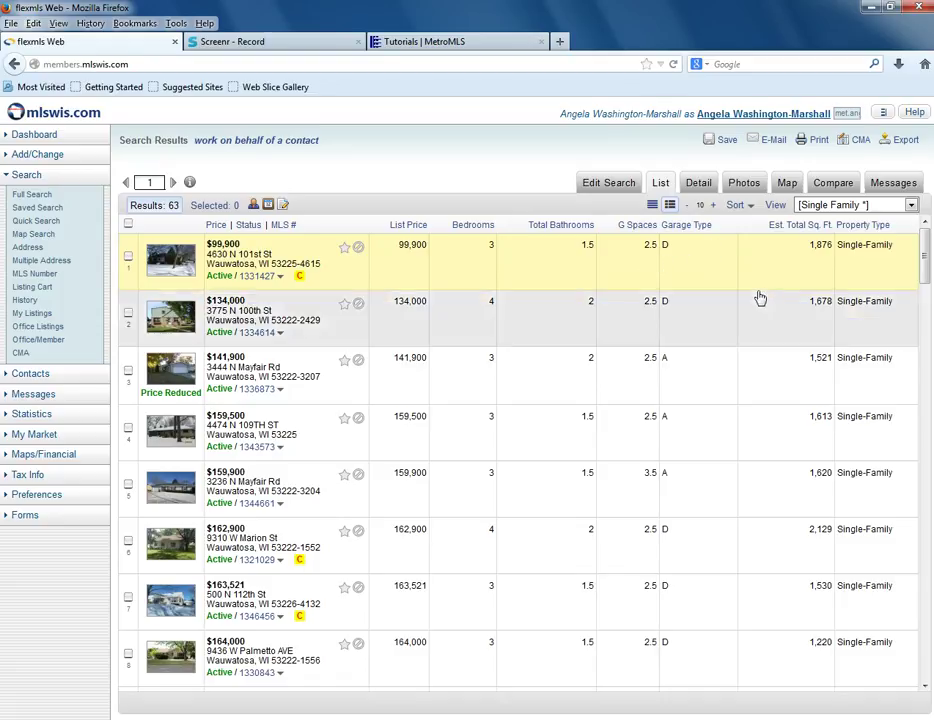
click(788, 184)
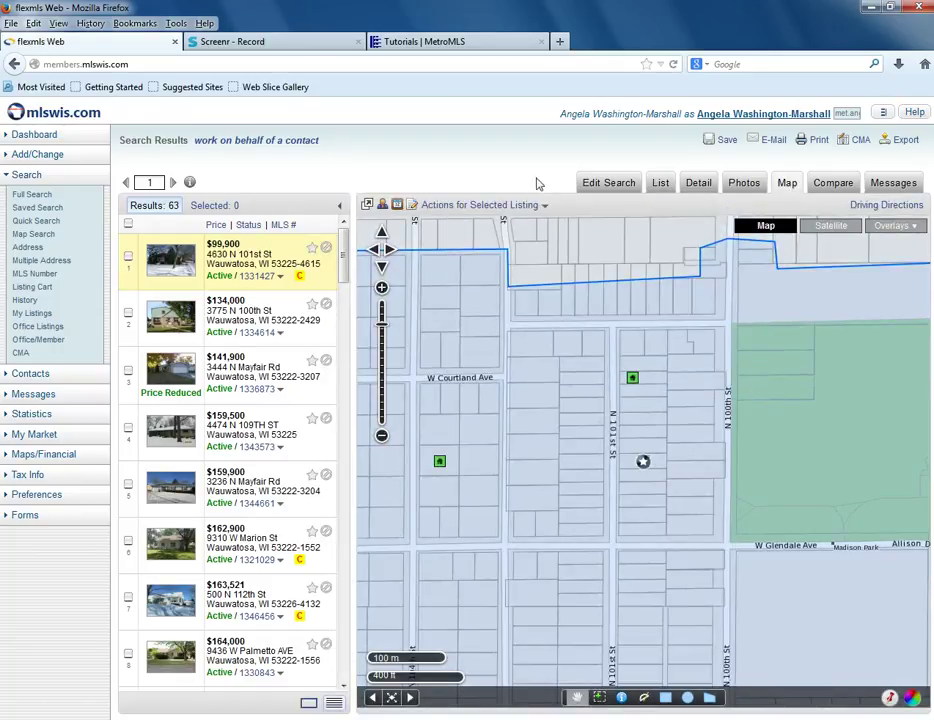
Step: Reopen the search criteria and locate the E/W of 45 Exclusion rectangle on the map between W Center St and W North Ave
click(610, 186)
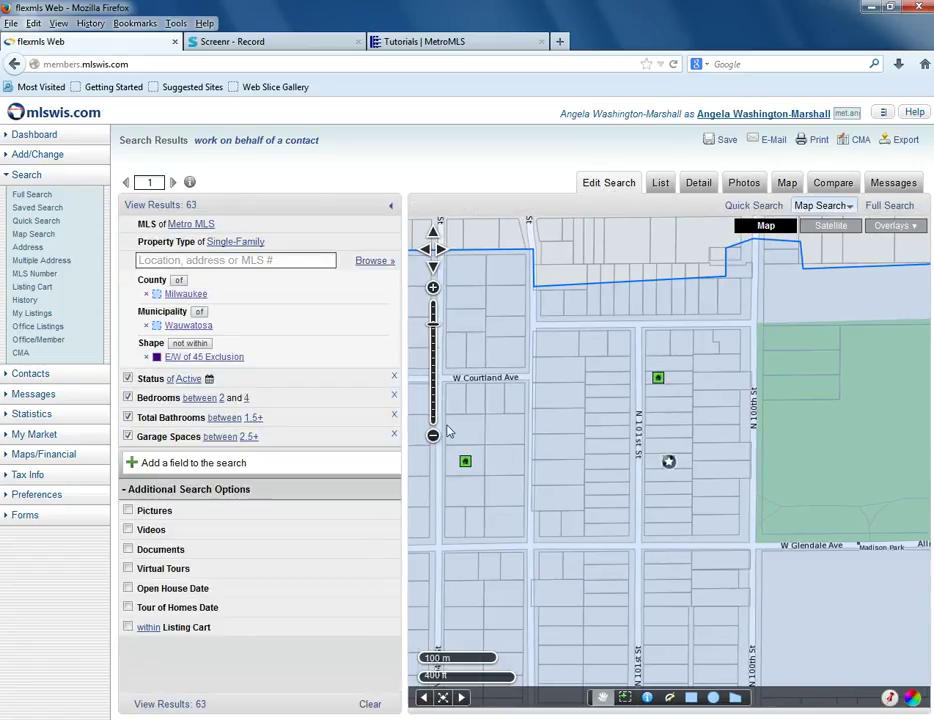
click(433, 436)
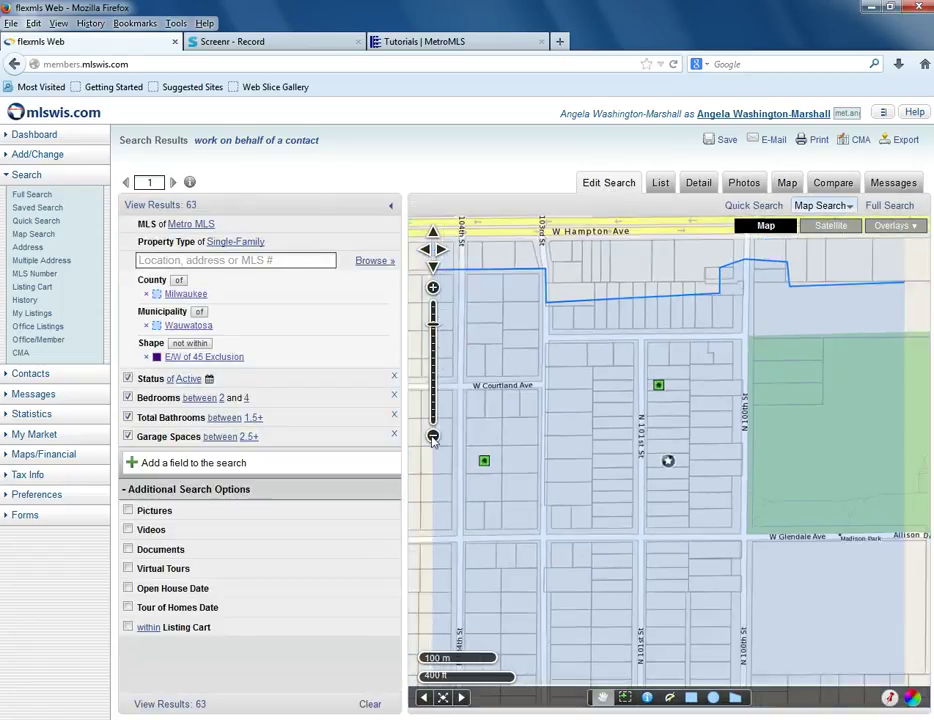
click(433, 436)
click(433, 436)
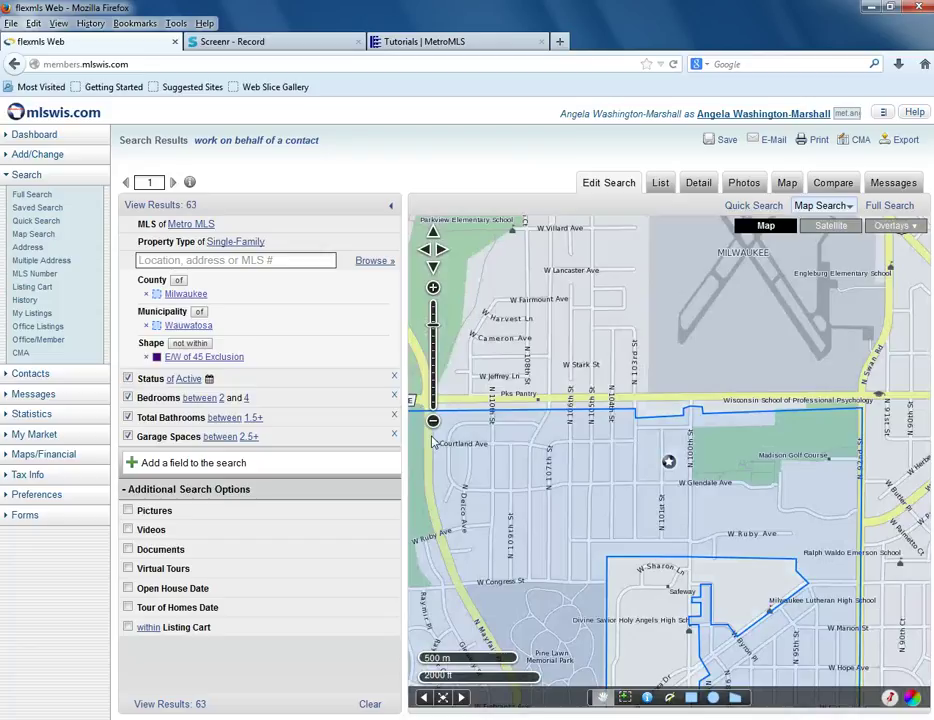
click(433, 442)
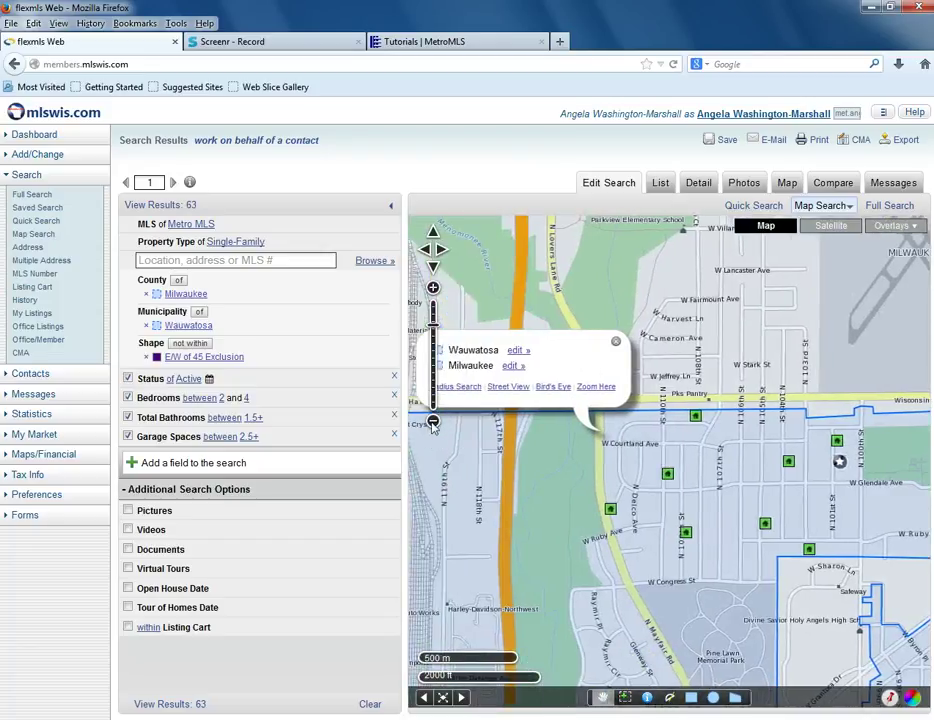
click(432, 421)
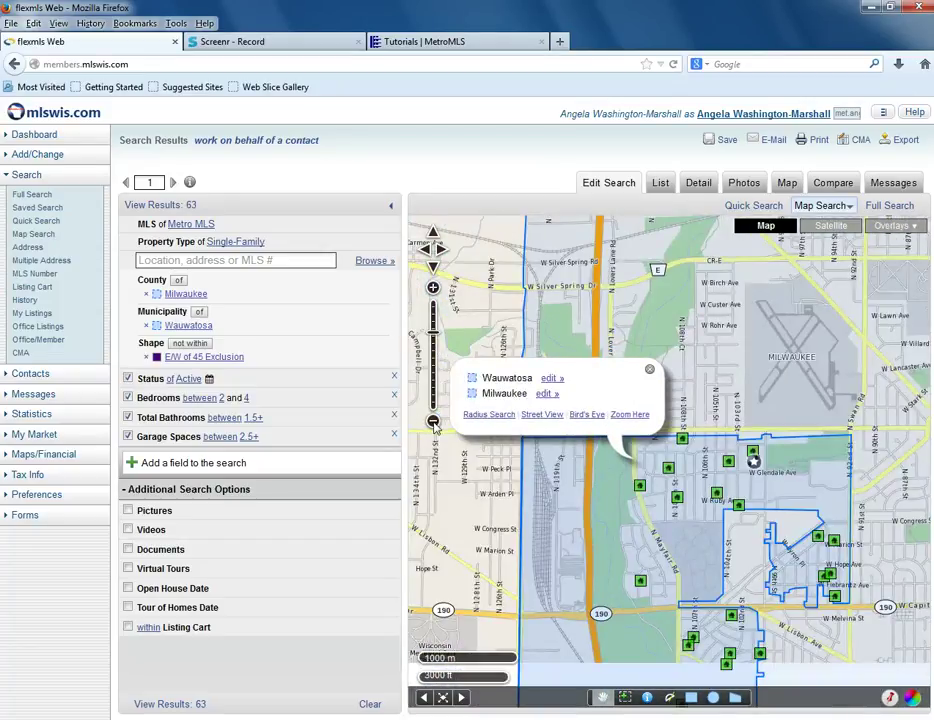
click(432, 421)
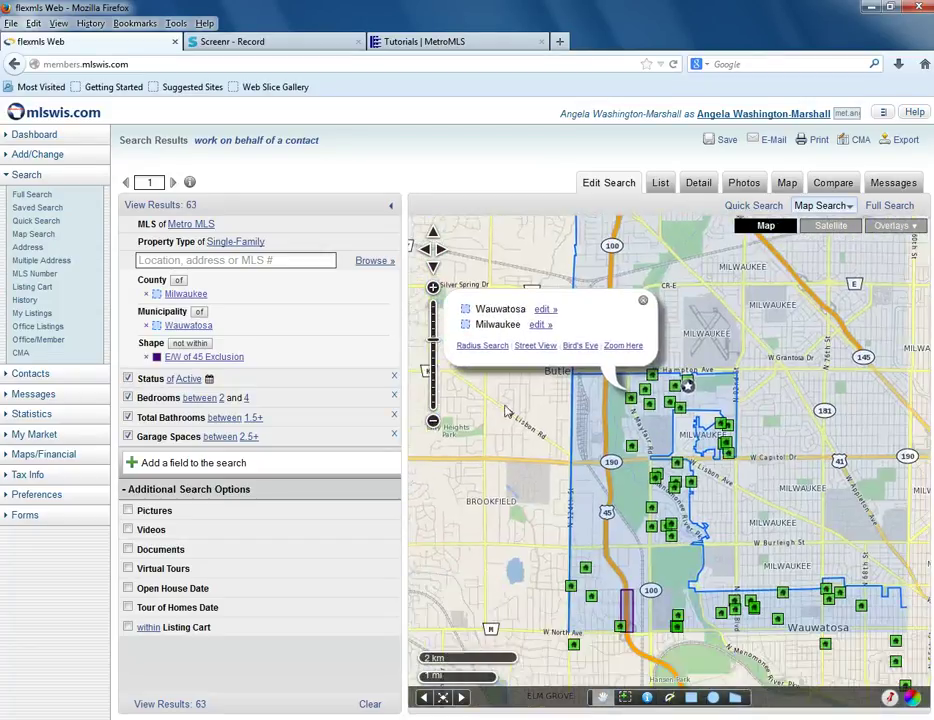
drag(505, 439, 493, 398)
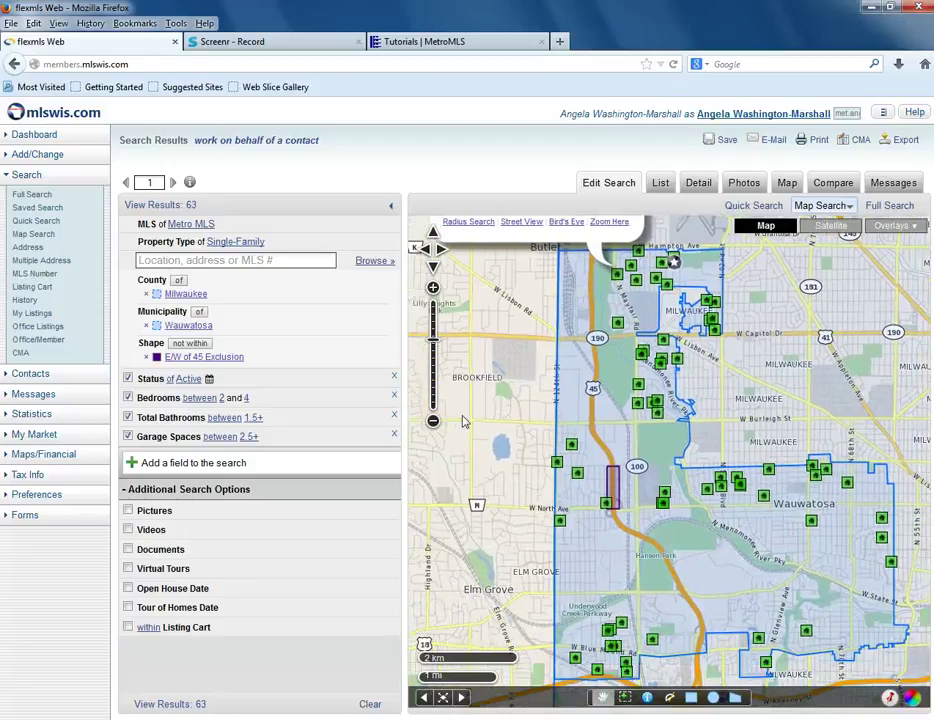
click(433, 288)
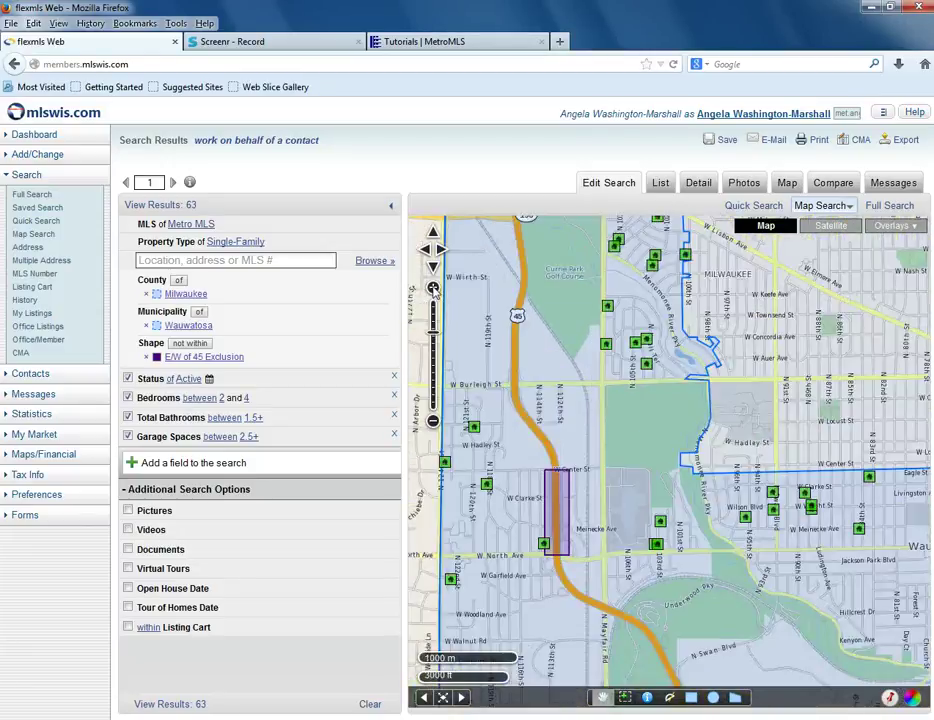
click(433, 288)
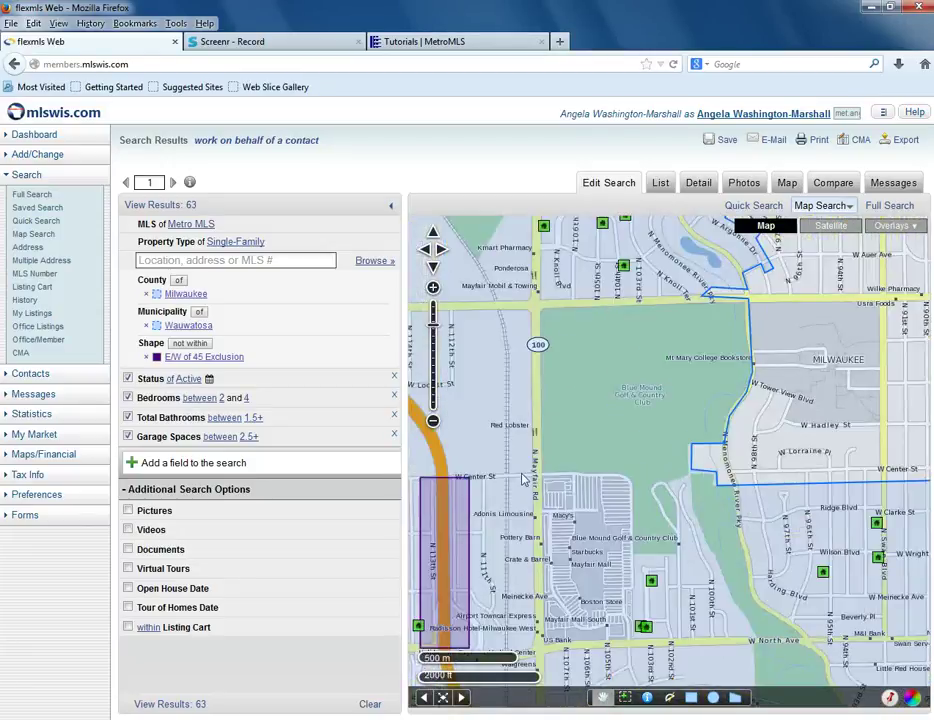
drag(523, 475, 585, 363)
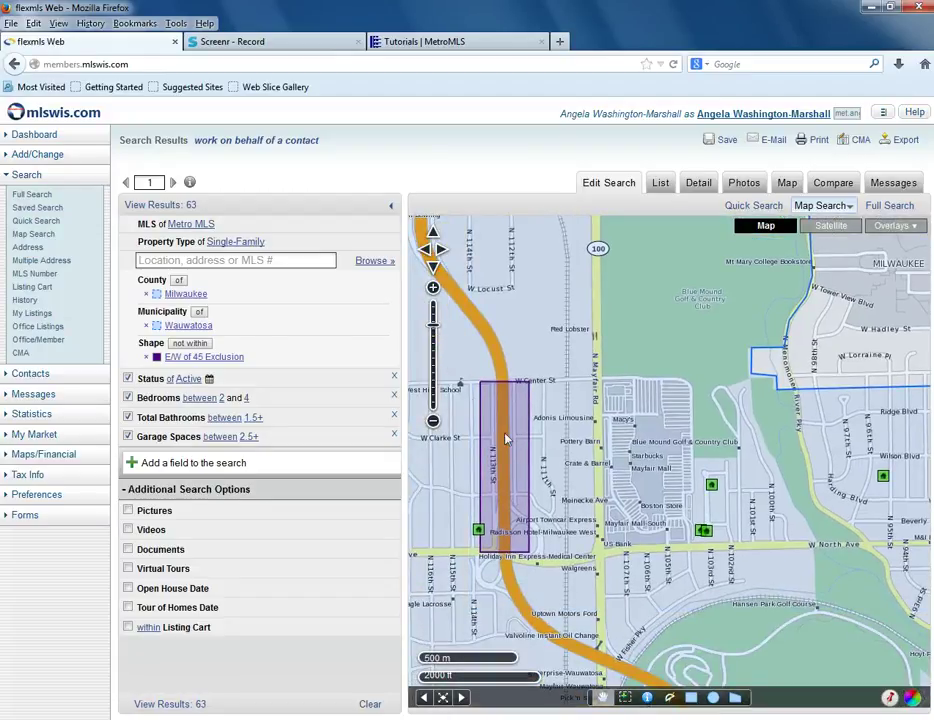
click(433, 288)
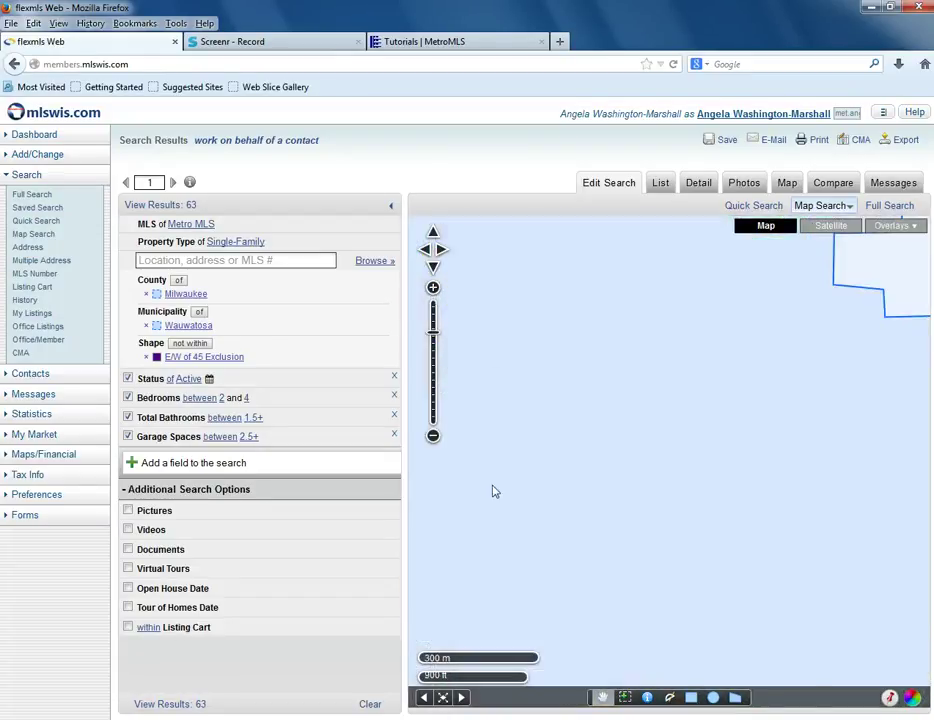
drag(532, 483, 744, 440)
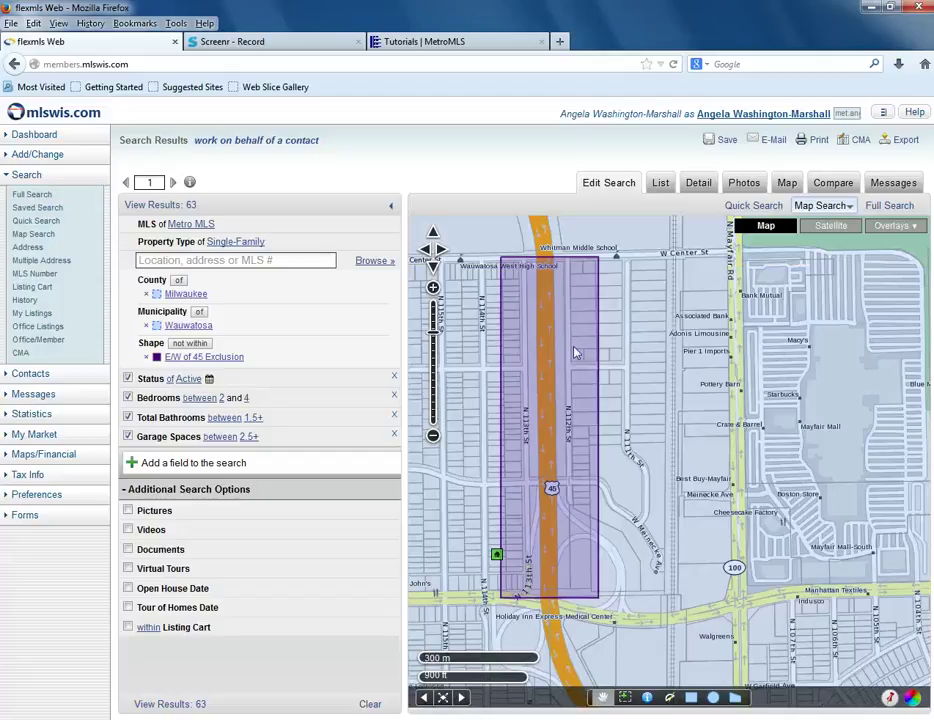
Step: Edit the E/W of 45 Exclusion shape, moving its northwest corner slightly east to narrow the rectangle
click(576, 352)
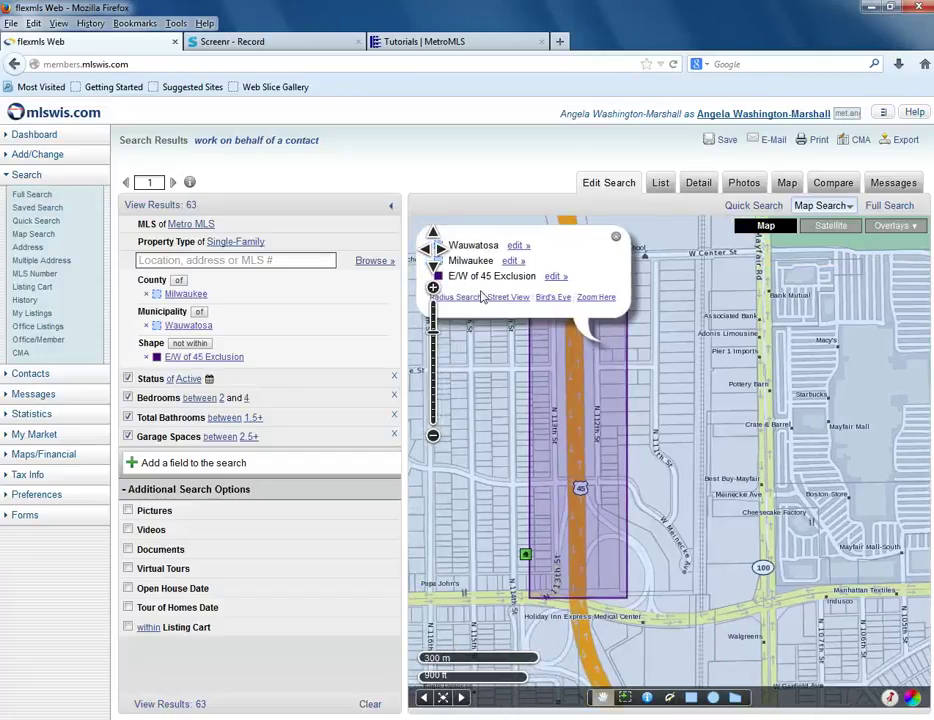
click(555, 278)
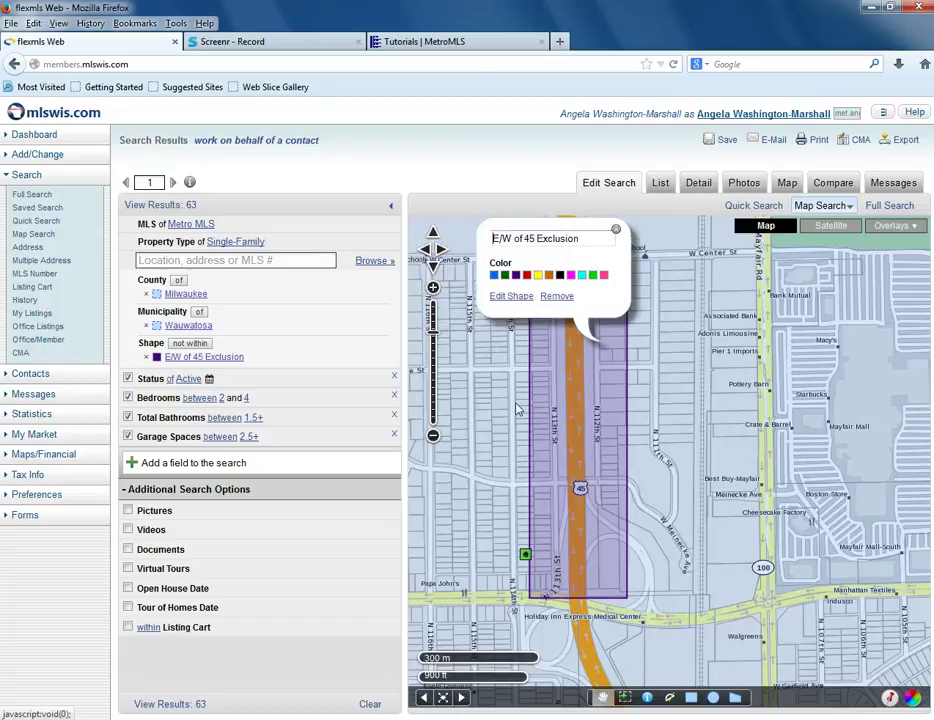
click(509, 297)
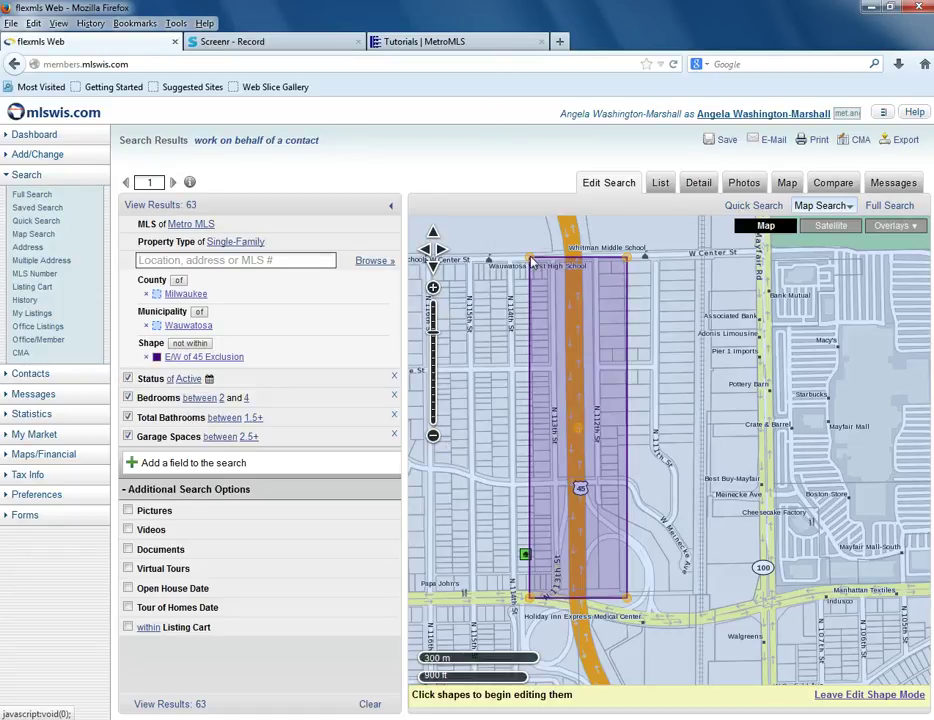
mouse_move(531, 261)
mouse_down()
mouse_move(541, 271)
mouse_move(528, 260)
mouse_move(546, 264)
mouse_move(536, 273)
mouse_move(531, 259)
mouse_up()
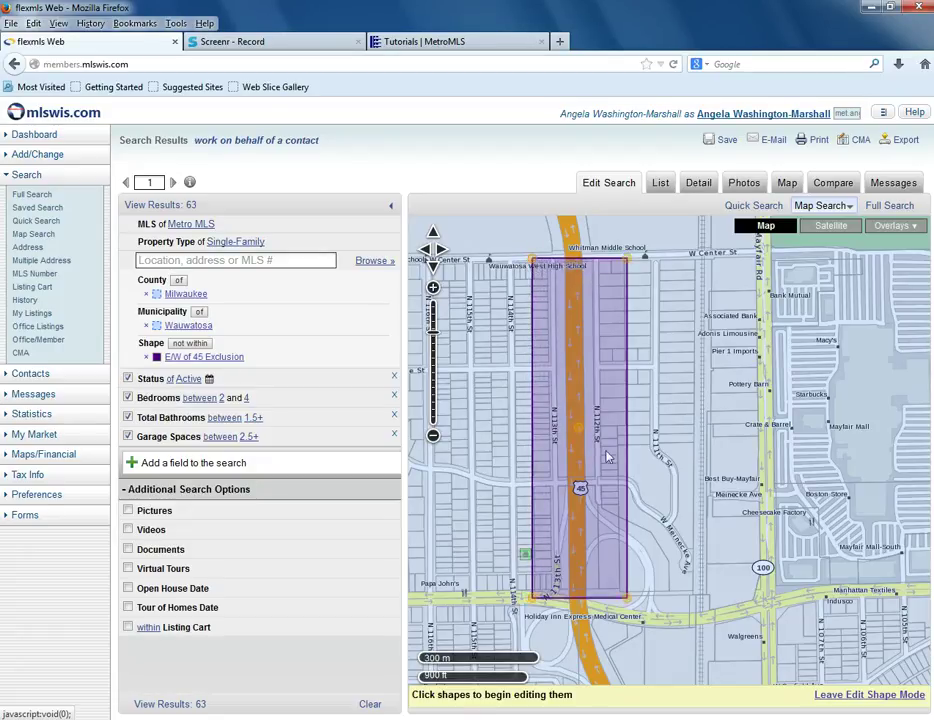
click(843, 697)
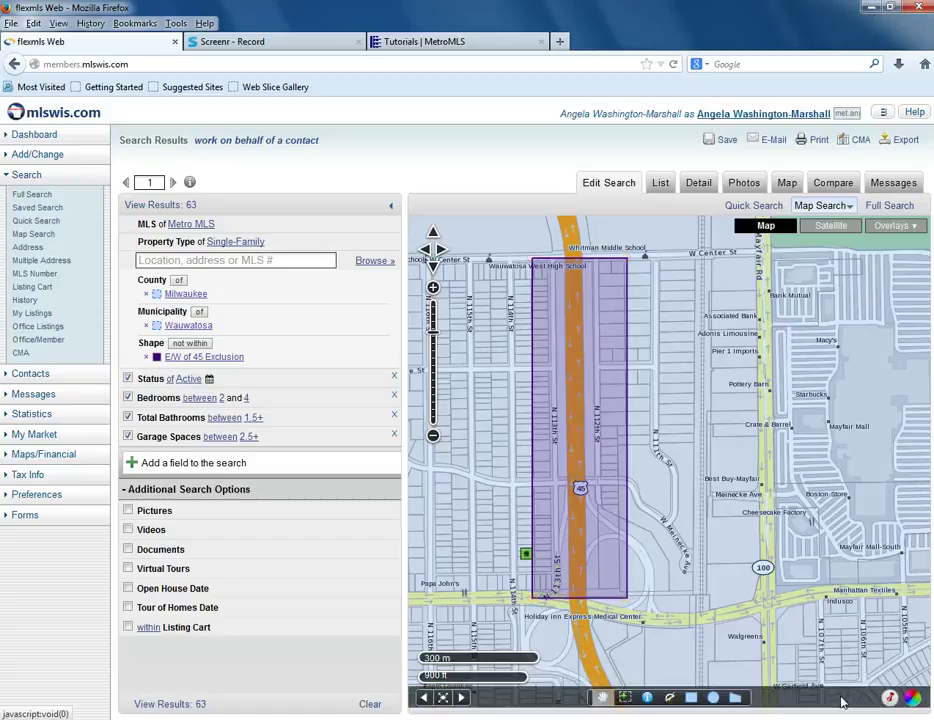
Step: Draw a four-sided polygon around Mayfair Mall and N Mayfair Rd, just north of W North Ave
click(736, 699)
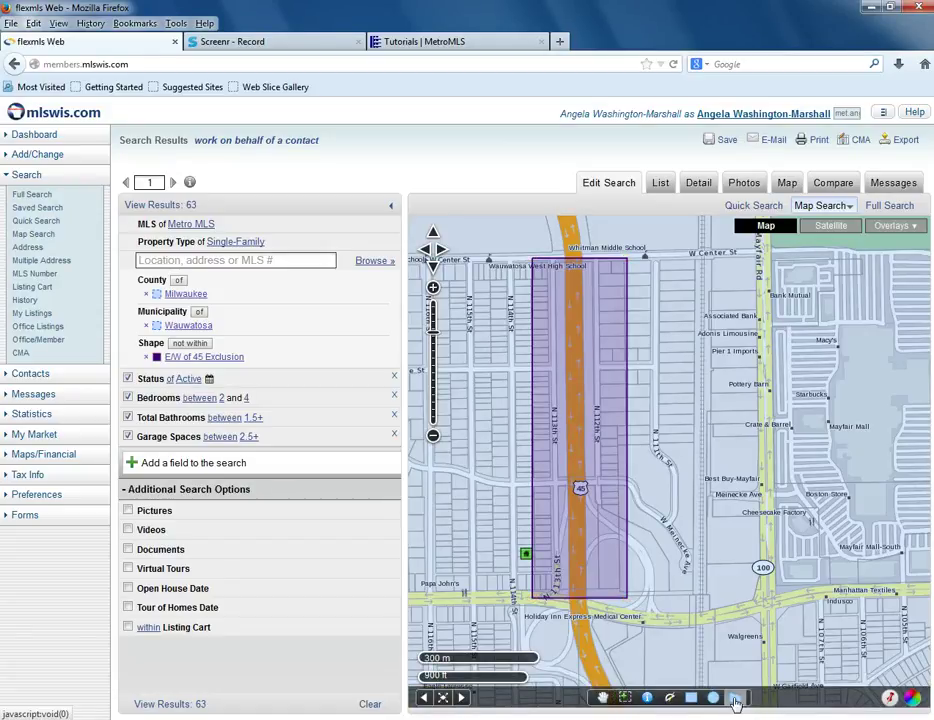
click(693, 387)
click(708, 555)
click(876, 540)
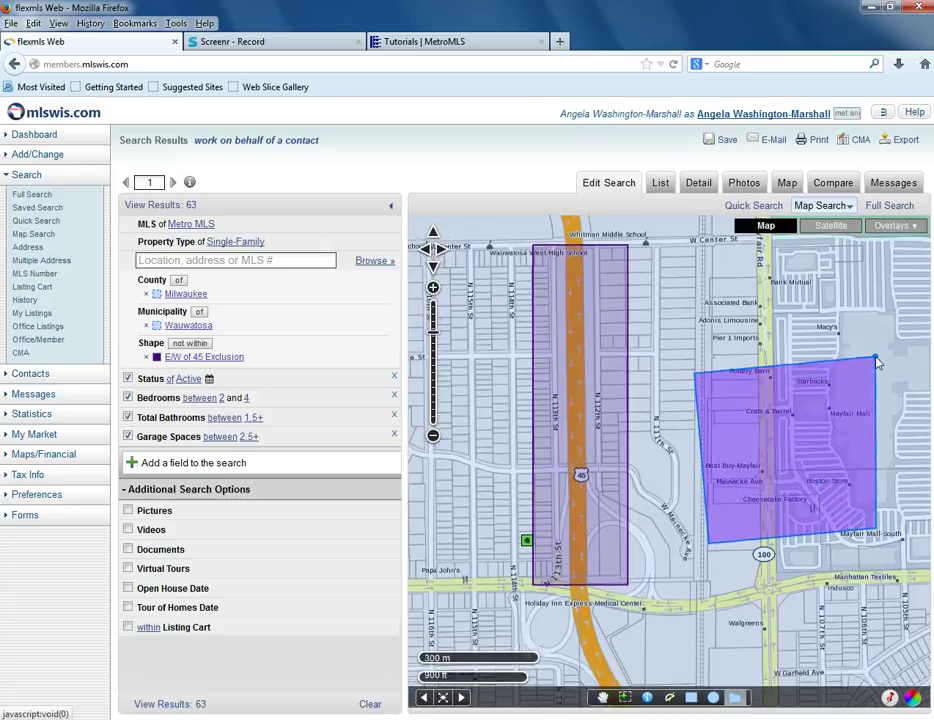
double_click(876, 357)
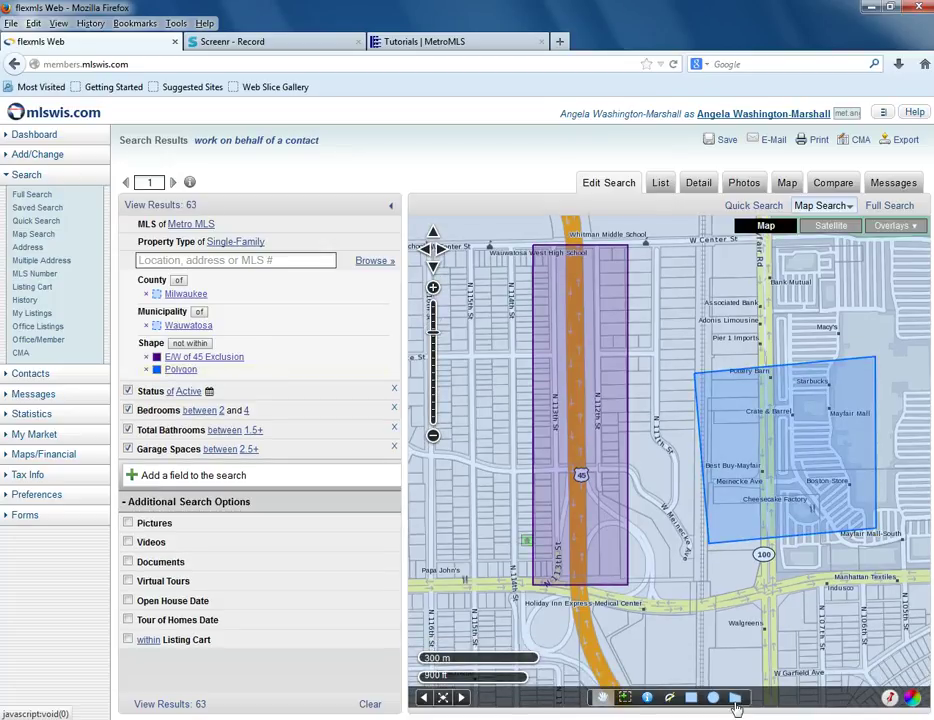
Step: Reshape the polygon by pulling its two southern corners and the south edge's midpoint outward to W North Ave and beyond
click(793, 472)
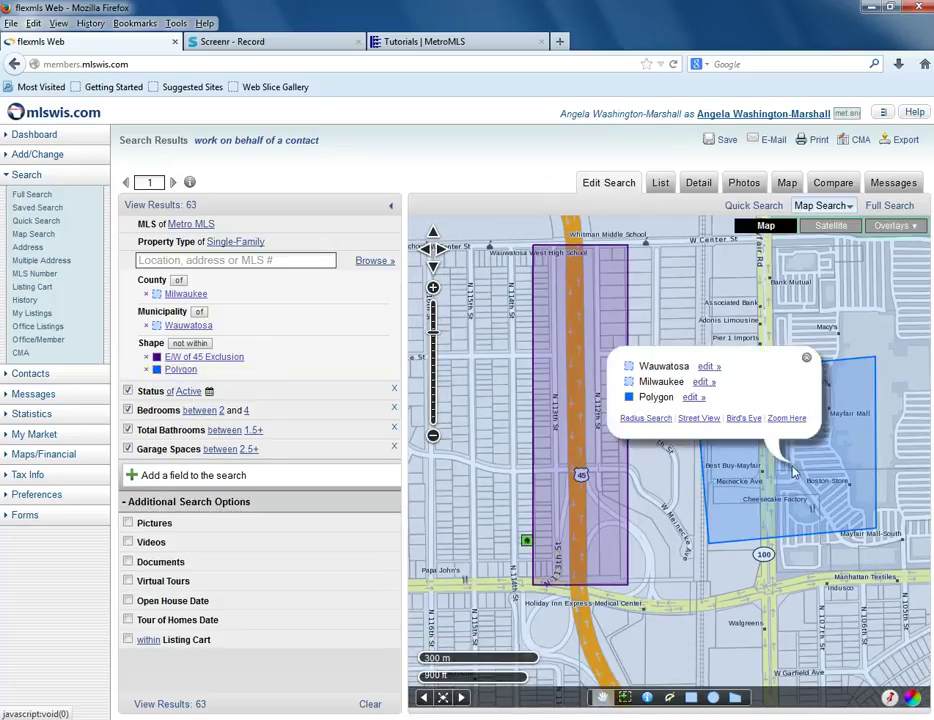
click(696, 397)
click(660, 418)
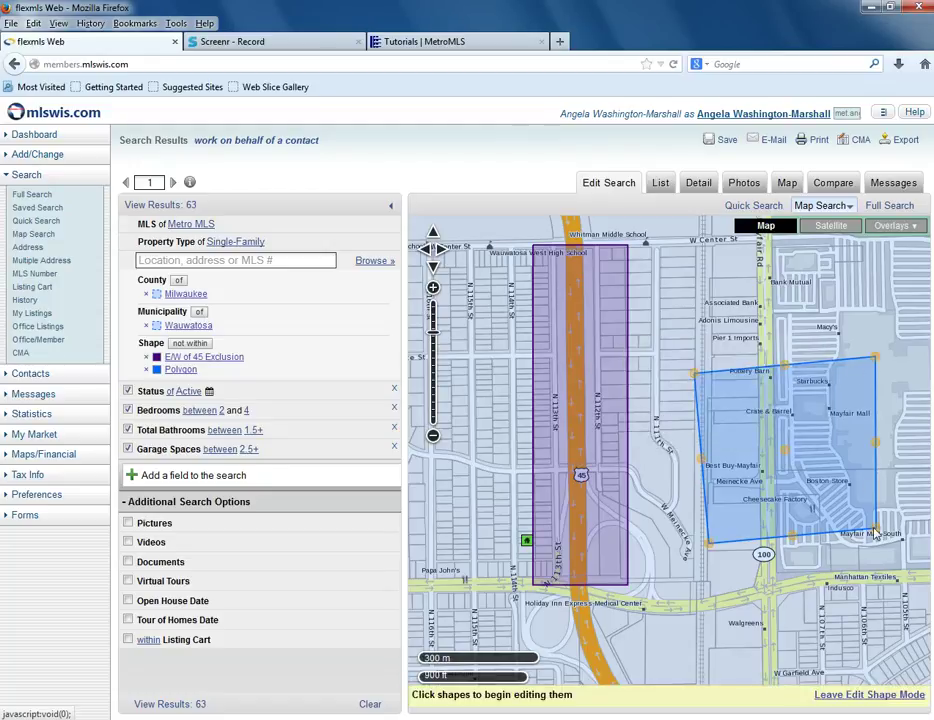
drag(876, 530, 885, 578)
drag(795, 561, 780, 617)
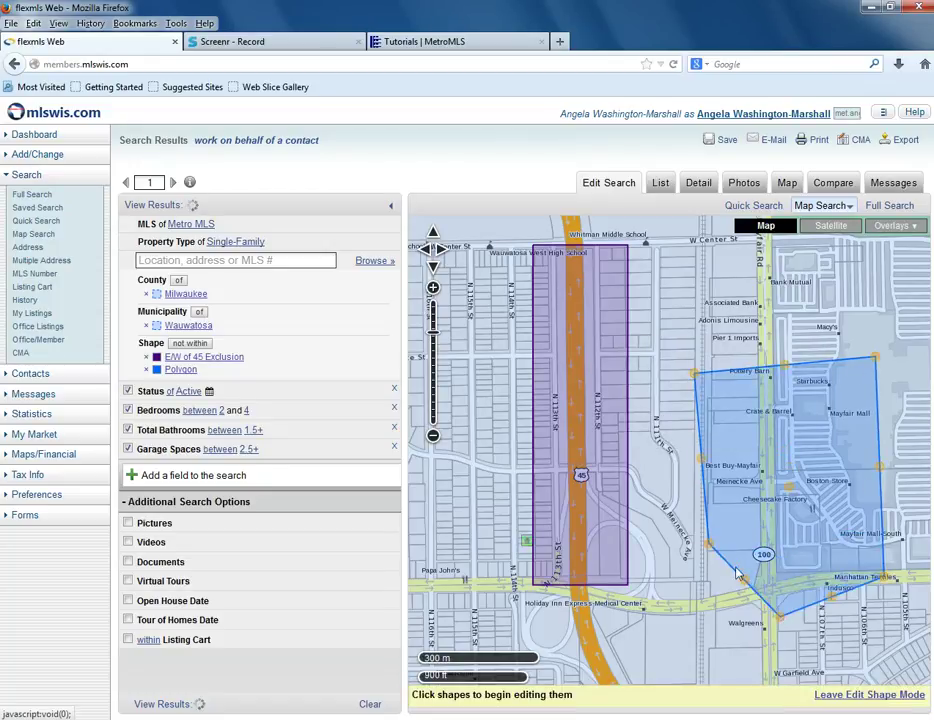
drag(709, 545, 672, 603)
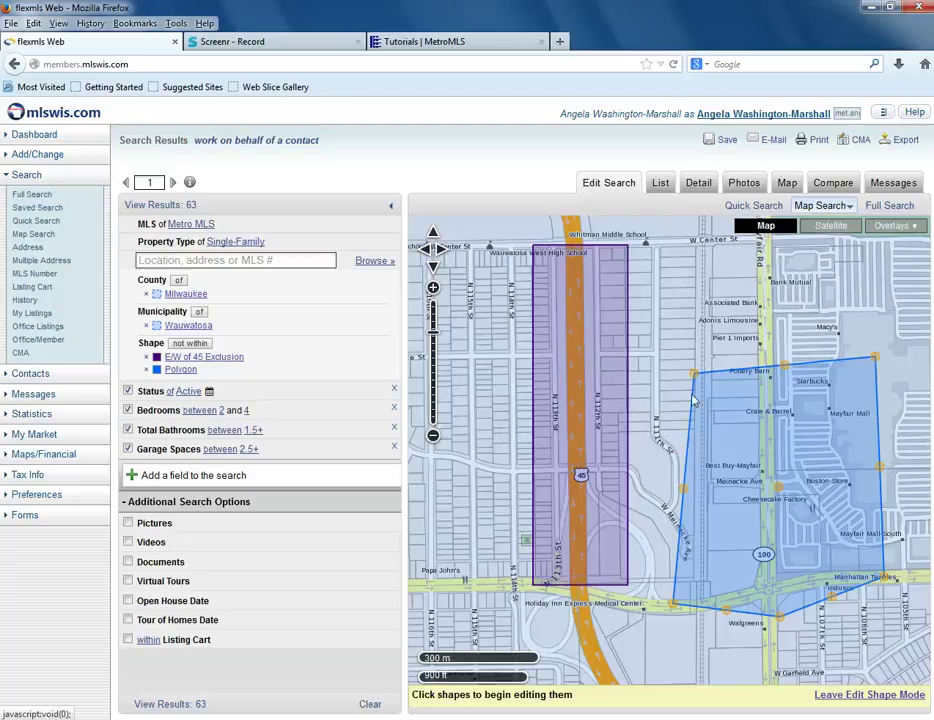
click(869, 695)
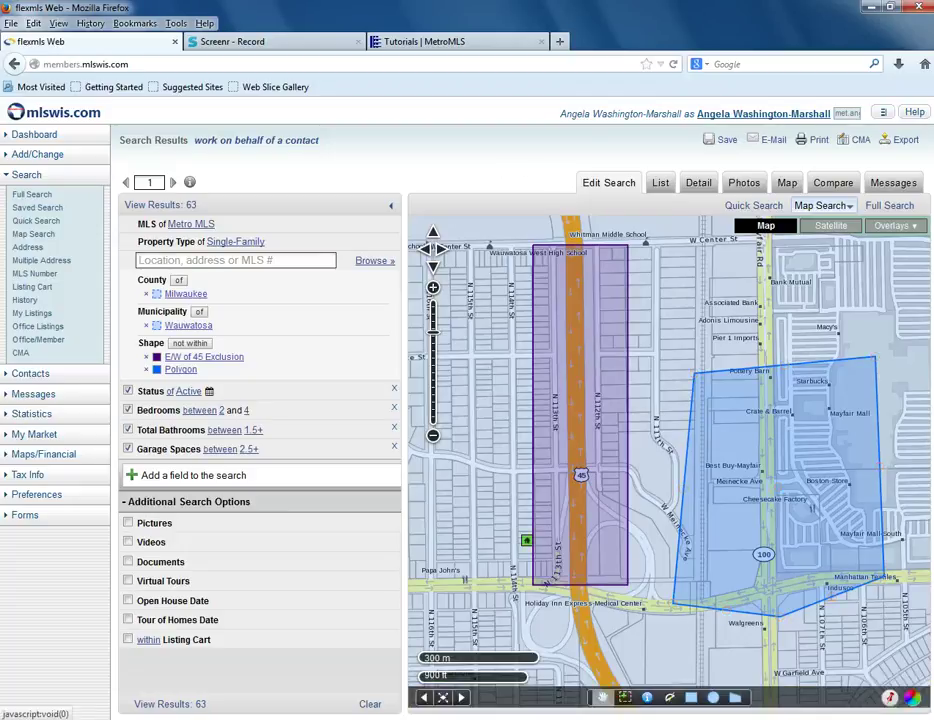